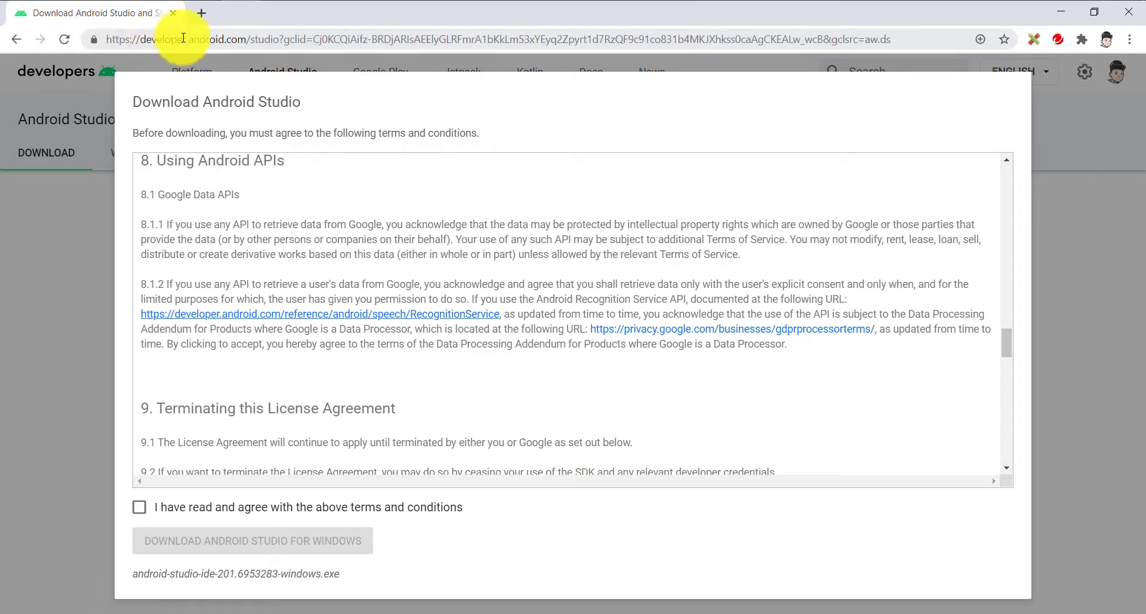
Accept the terms and conditions and download the Android Studio installer for Windows, saving it to the Downloads folder.
{"action": "left_click", "coordinate": [140, 508]}
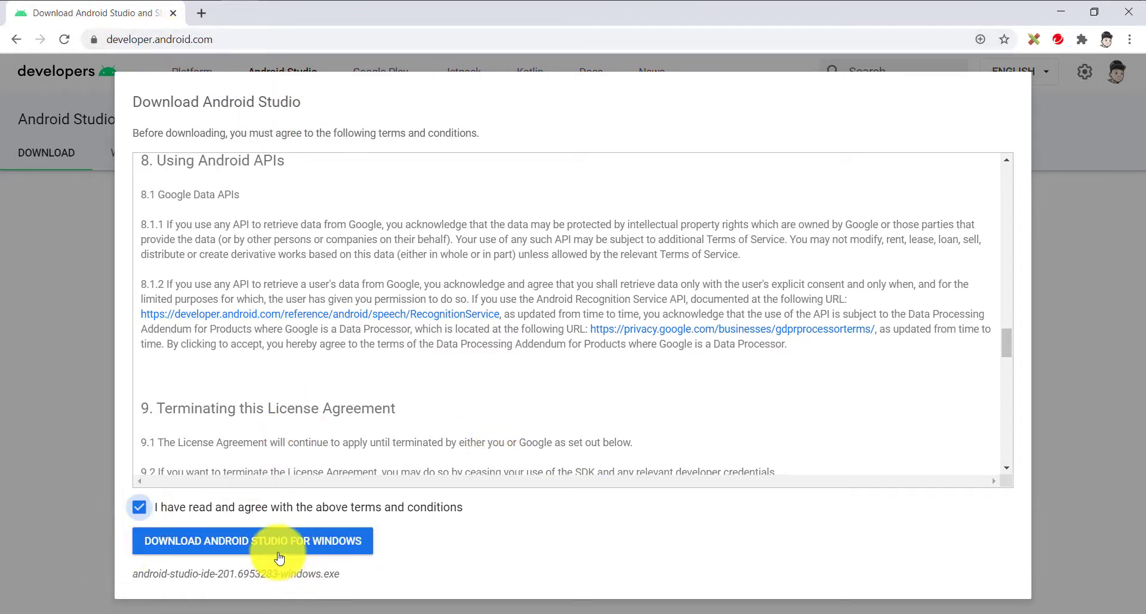
{"action": "left_click", "coordinate": [269, 540]}
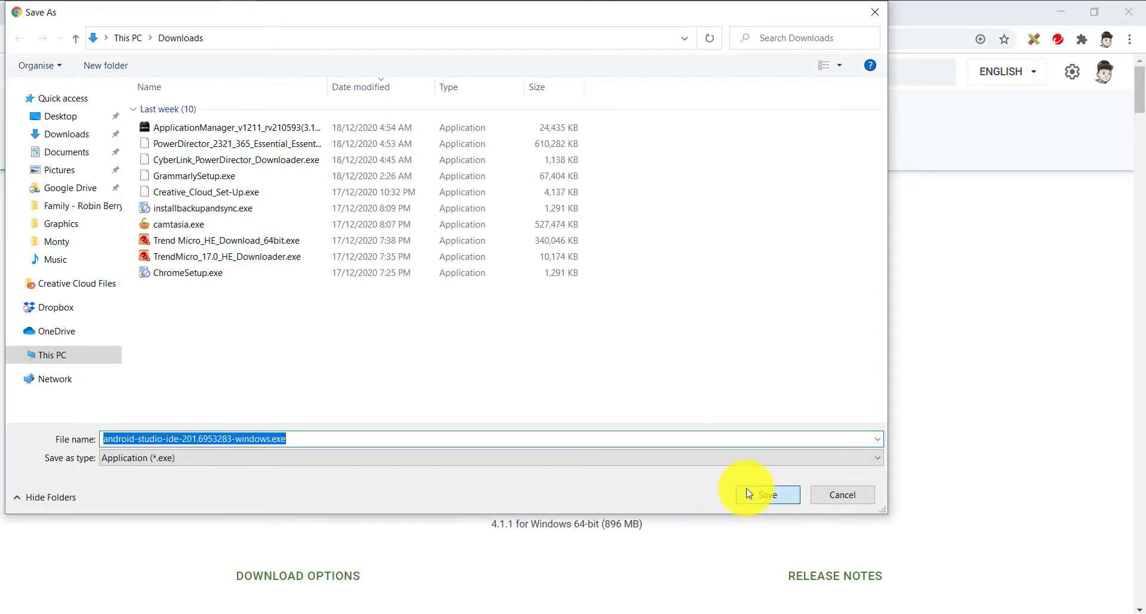
{"action": "left_click", "coordinate": [749, 493]}
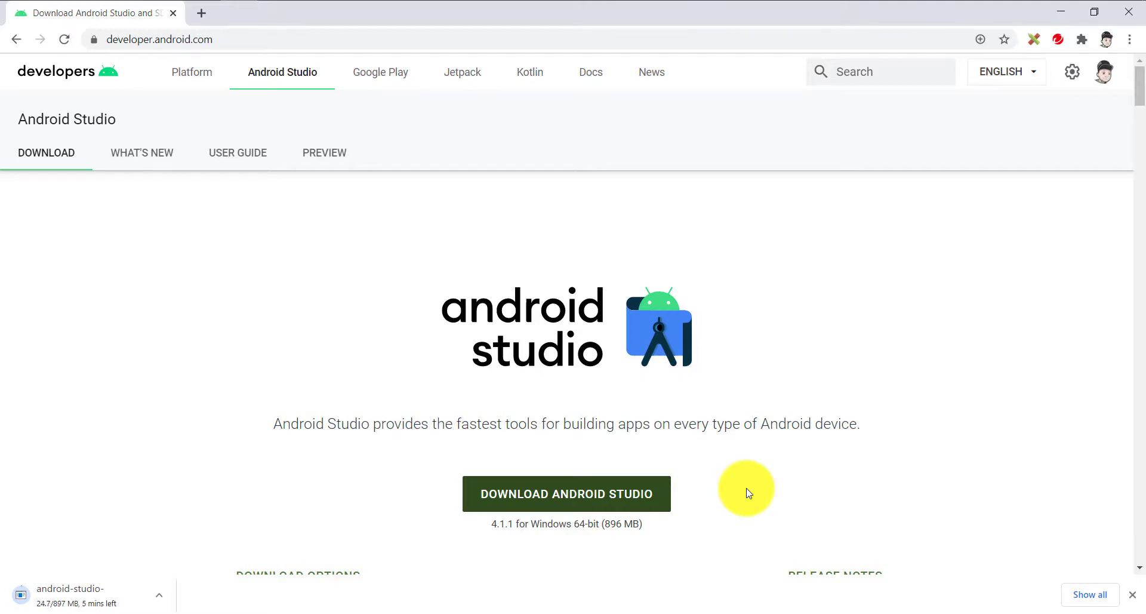
{"action": "scroll", "coordinate": [1096, 141], "scroll_direction": "down", "scroll_amount": 15}
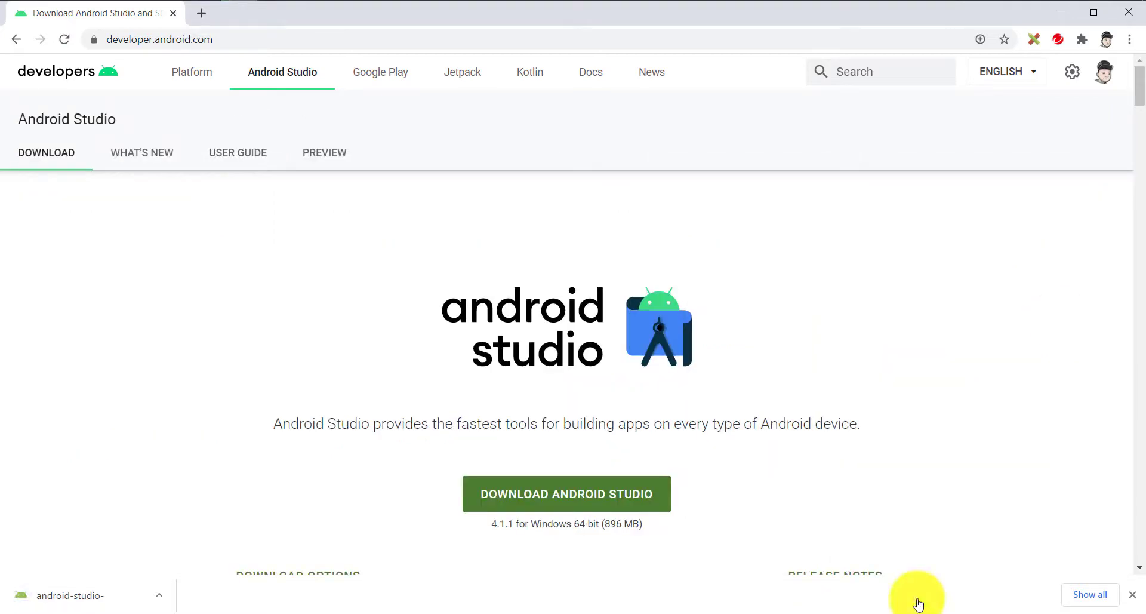
Run the downloaded installer with Android Virtual Device included, keeping the default install location and Start Menu folder.
{"action": "left_click", "coordinate": [76, 598]}
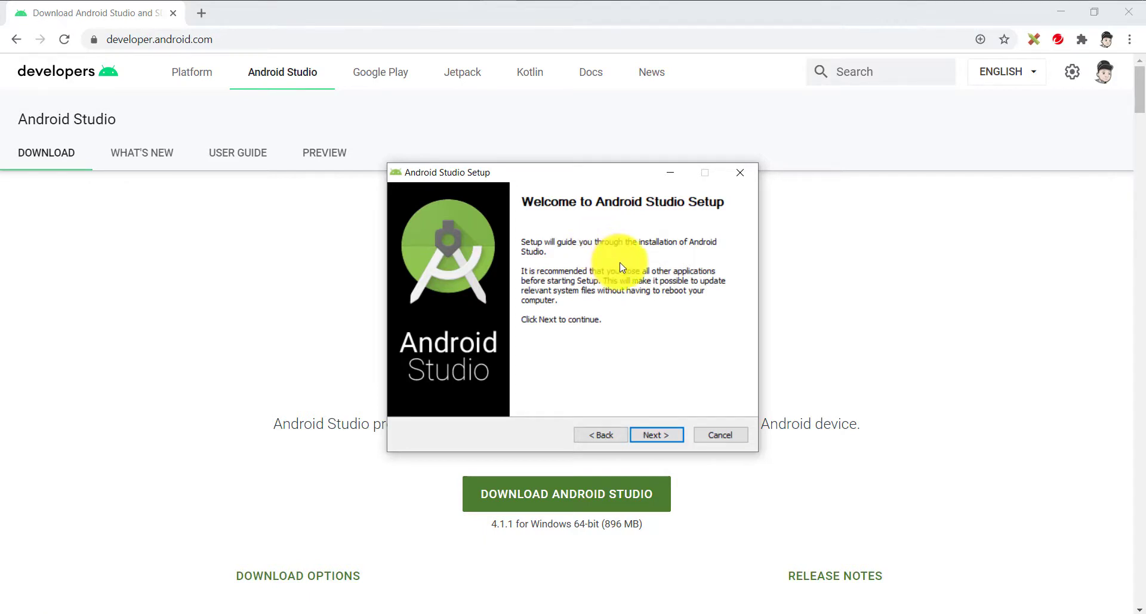
{"action": "left_click", "coordinate": [656, 435]}
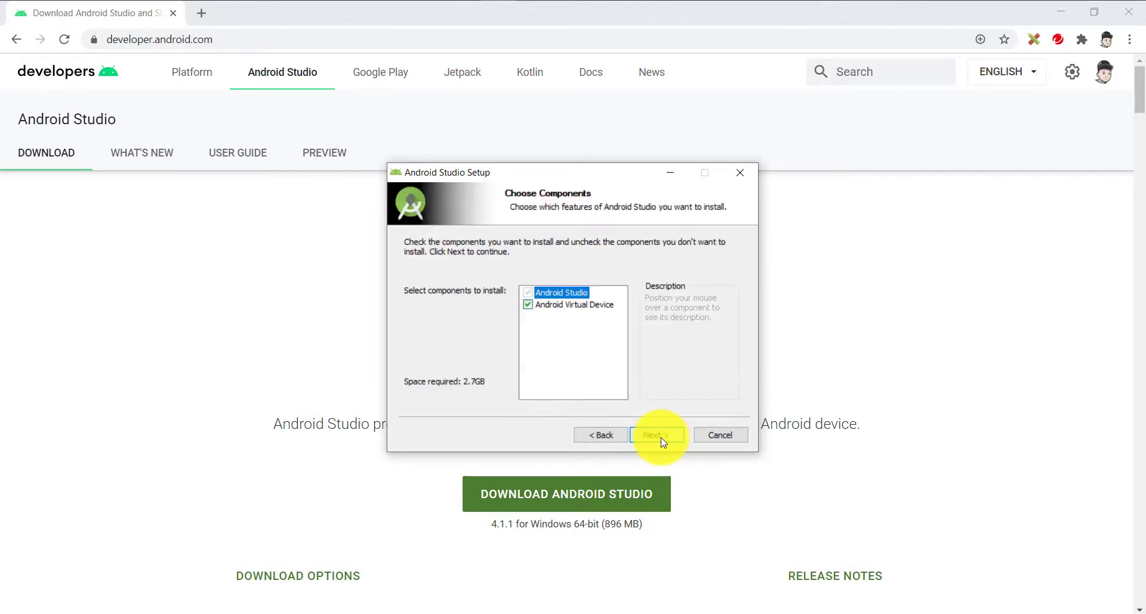
{"action": "mouse_move", "coordinate": [548, 309]}
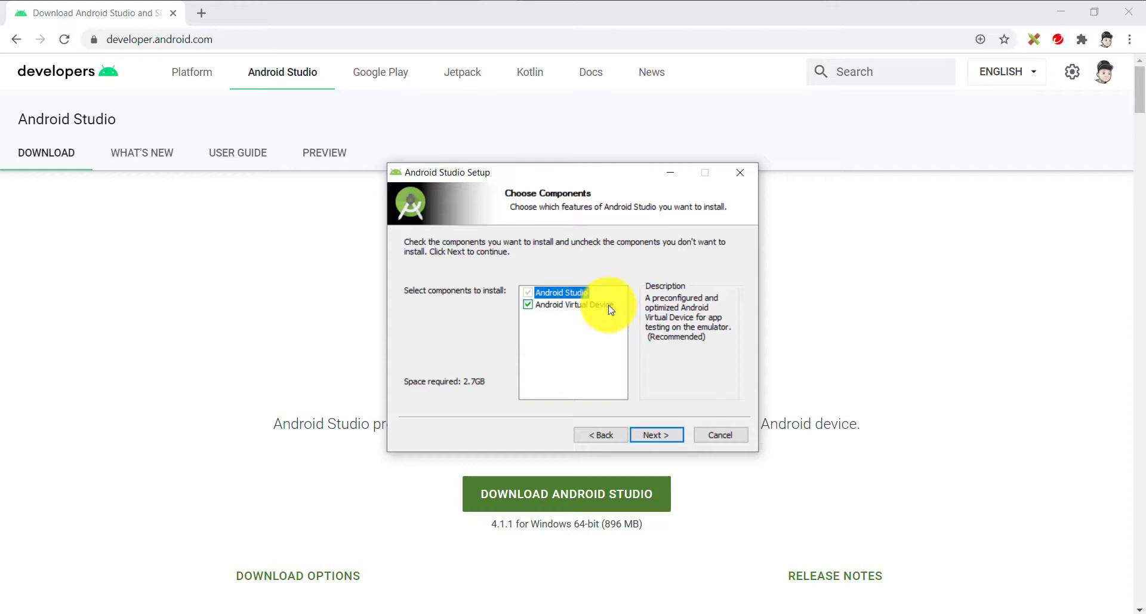
{"action": "left_click", "coordinate": [651, 440]}
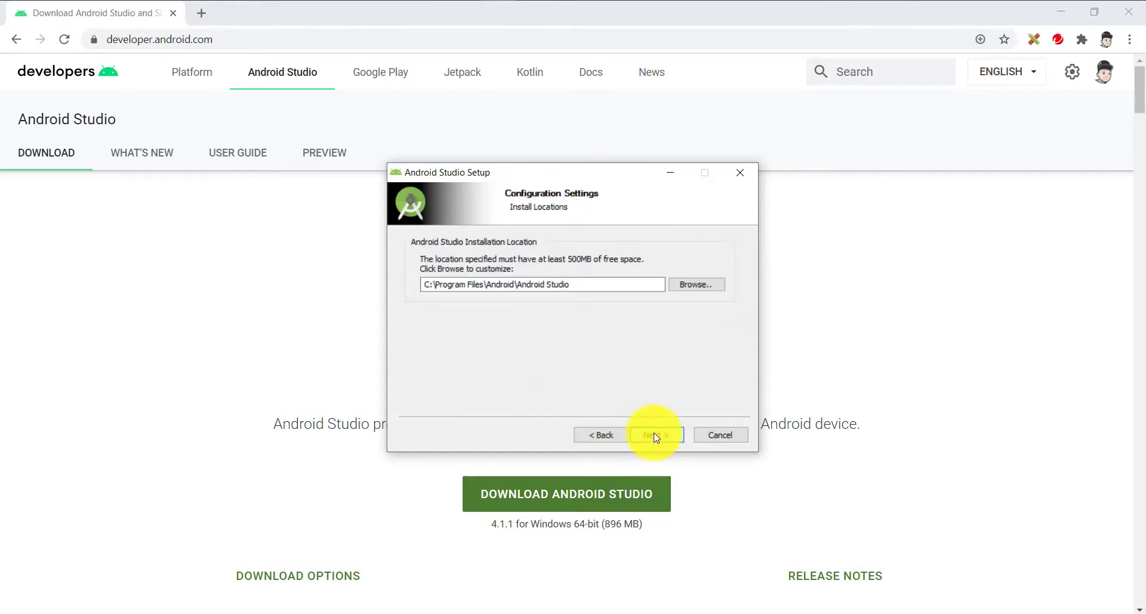
{"action": "left_click", "coordinate": [657, 436]}
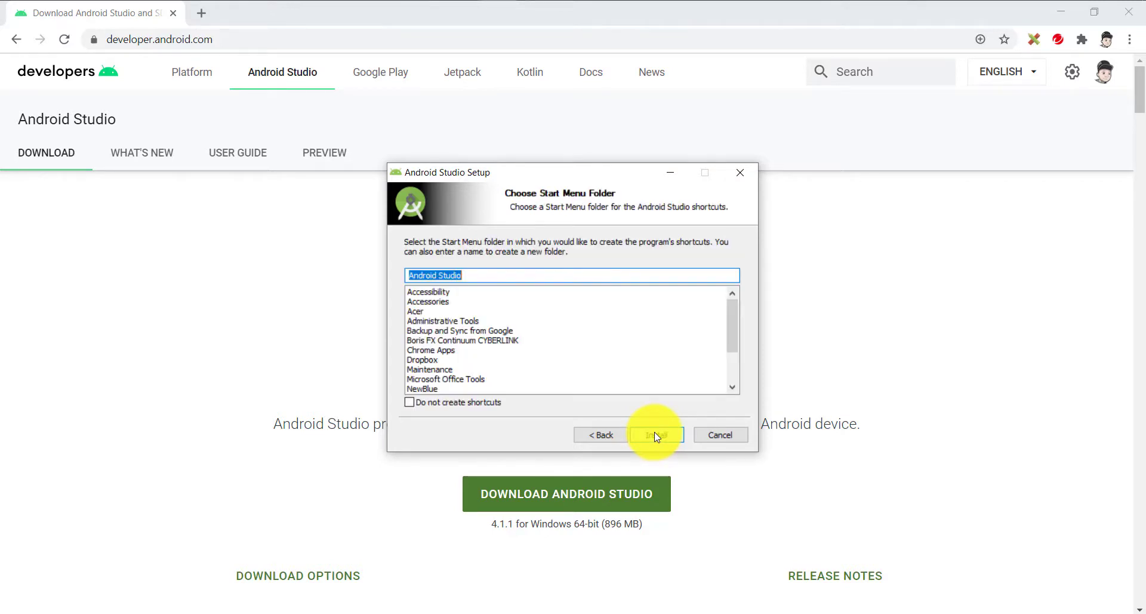
{"action": "left_click", "coordinate": [657, 435]}
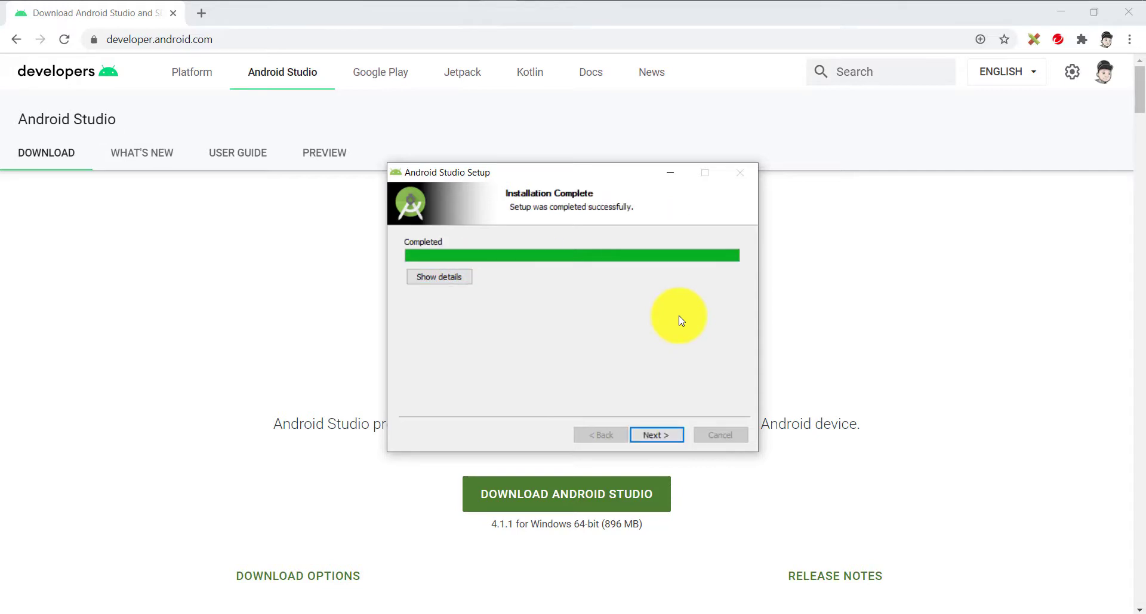
Finish the installation and start Android Studio without importing settings, agreeing to send usage statistics to Google.
{"action": "left_click", "coordinate": [660, 436]}
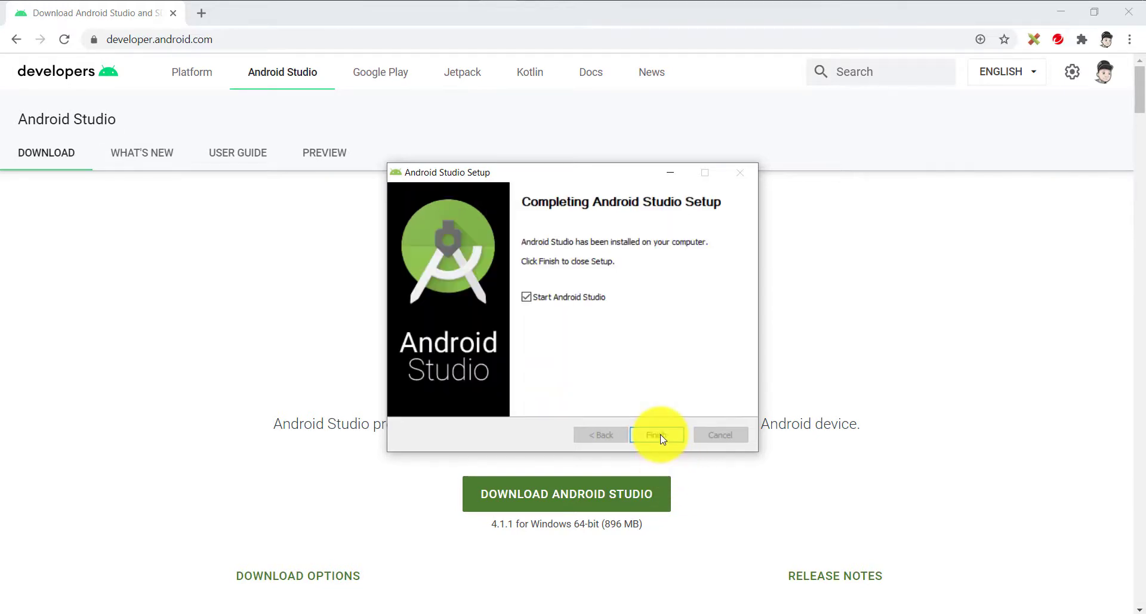
{"action": "left_click", "coordinate": [656, 436]}
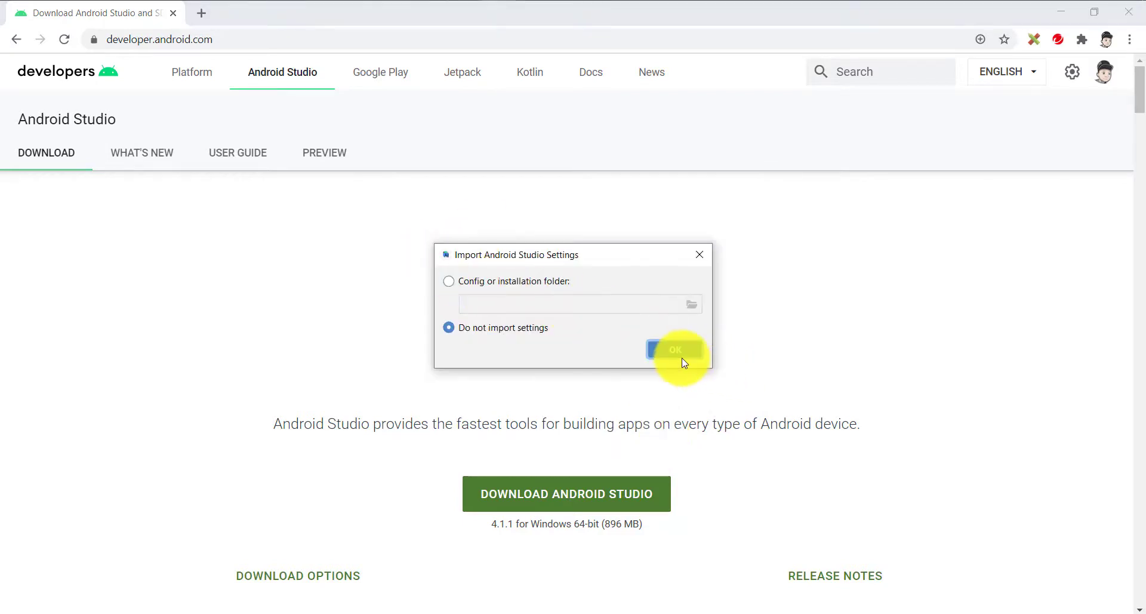
{"action": "left_click", "coordinate": [681, 356]}
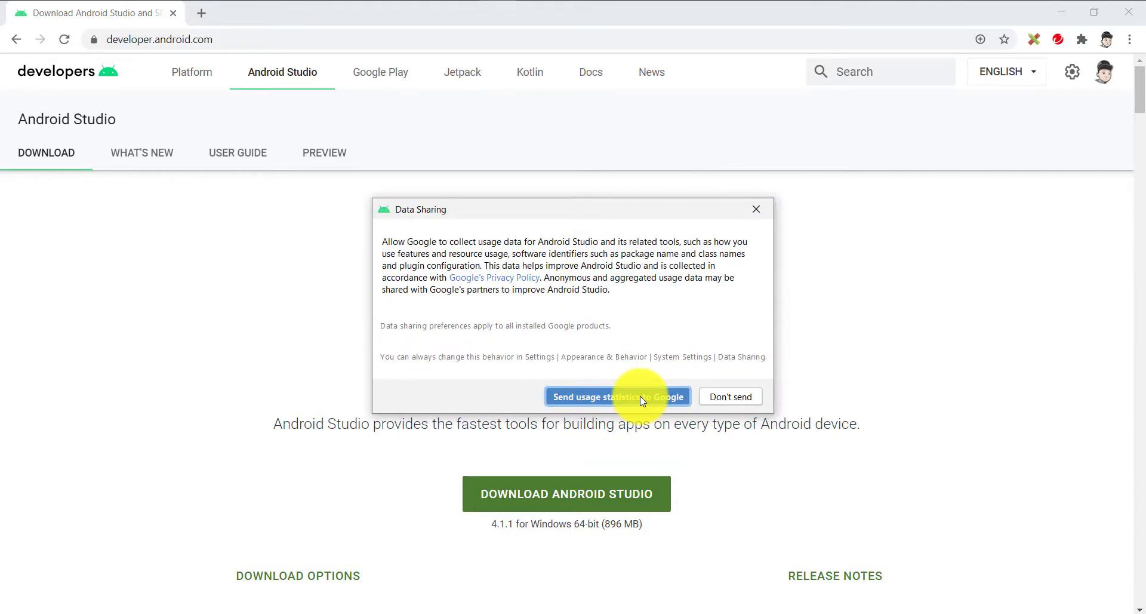
{"action": "left_click", "coordinate": [640, 395]}
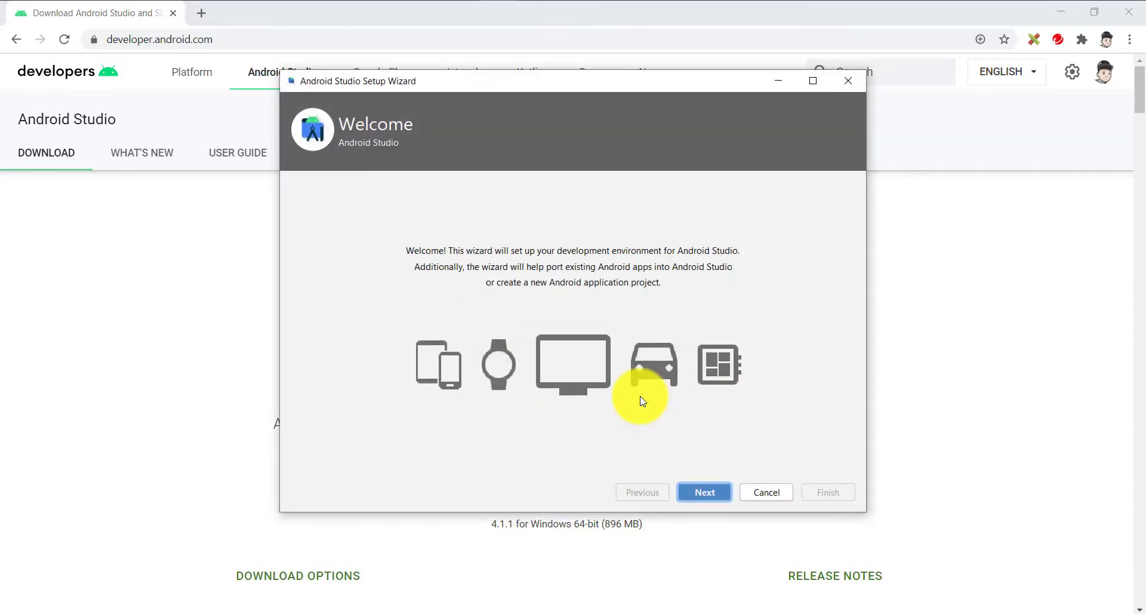
Complete the Android Studio Setup Wizard with the Standard install type and the Darcula theme, downloading the components.
{"action": "left_click", "coordinate": [696, 493]}
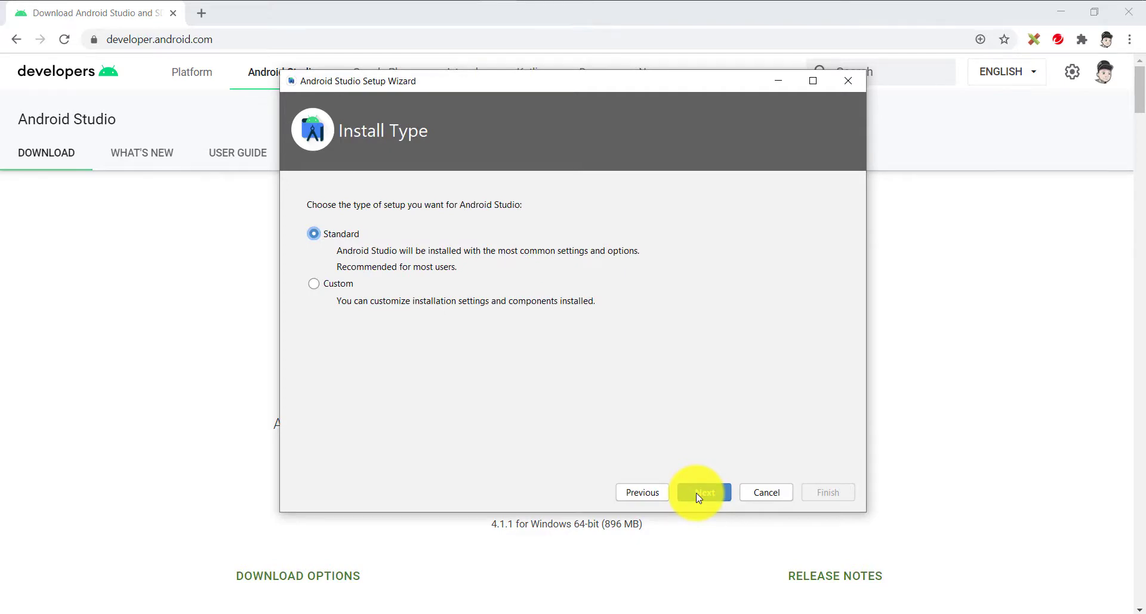
{"action": "left_click", "coordinate": [696, 493]}
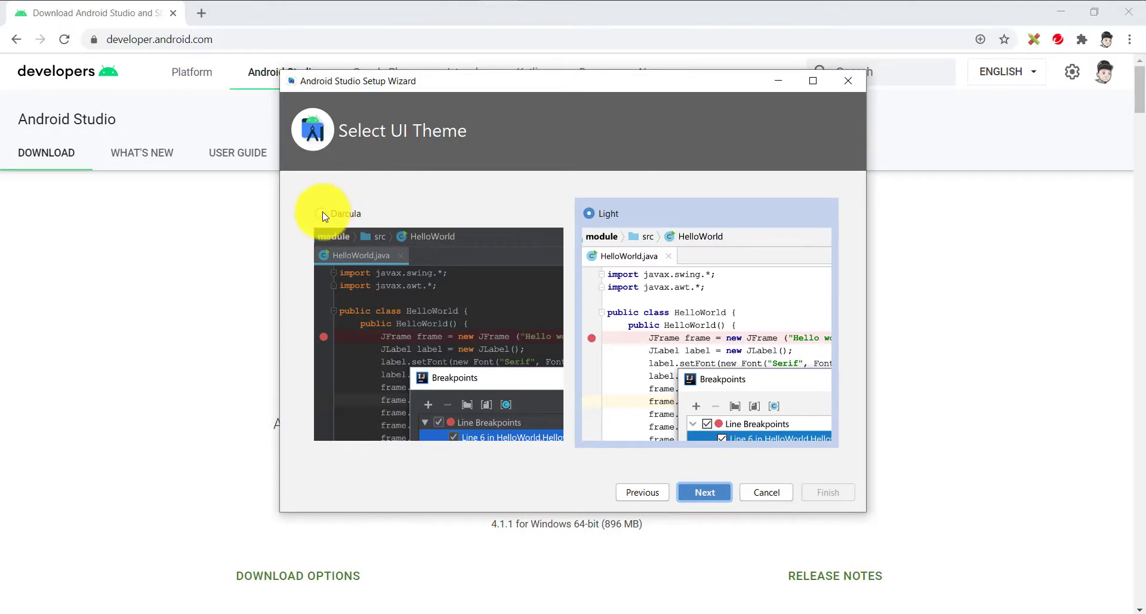
{"action": "left_click", "coordinate": [322, 212]}
{"action": "left_click", "coordinate": [707, 496]}
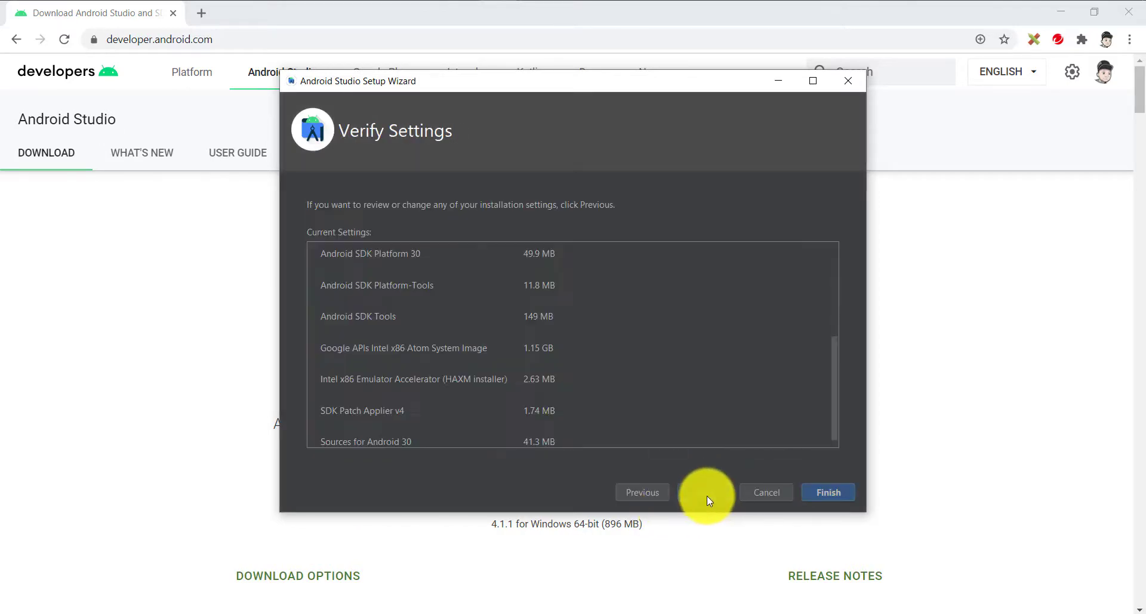
{"action": "left_click", "coordinate": [830, 490]}
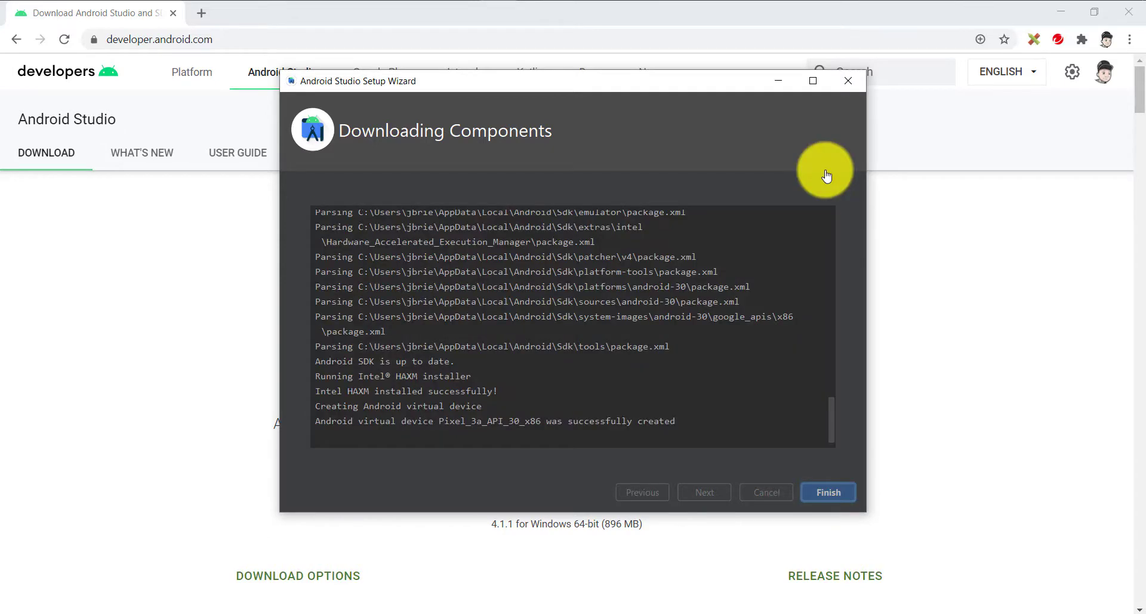
{"action": "left_click", "coordinate": [811, 494]}
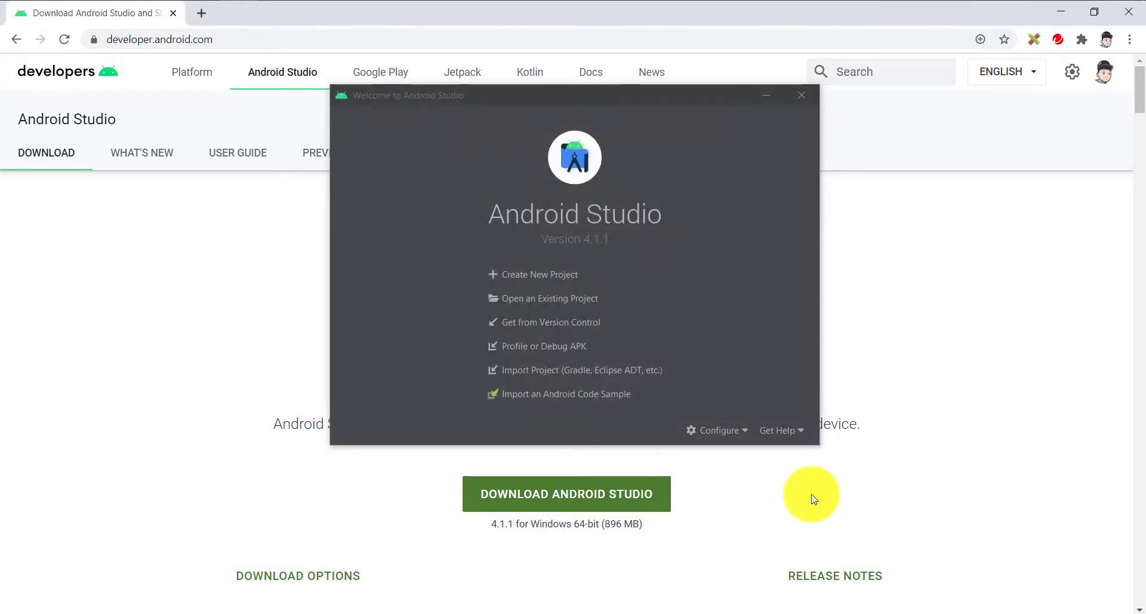
Start a new project based on the Empty Activity template for Phone and Tablet.
{"action": "left_click", "coordinate": [538, 281]}
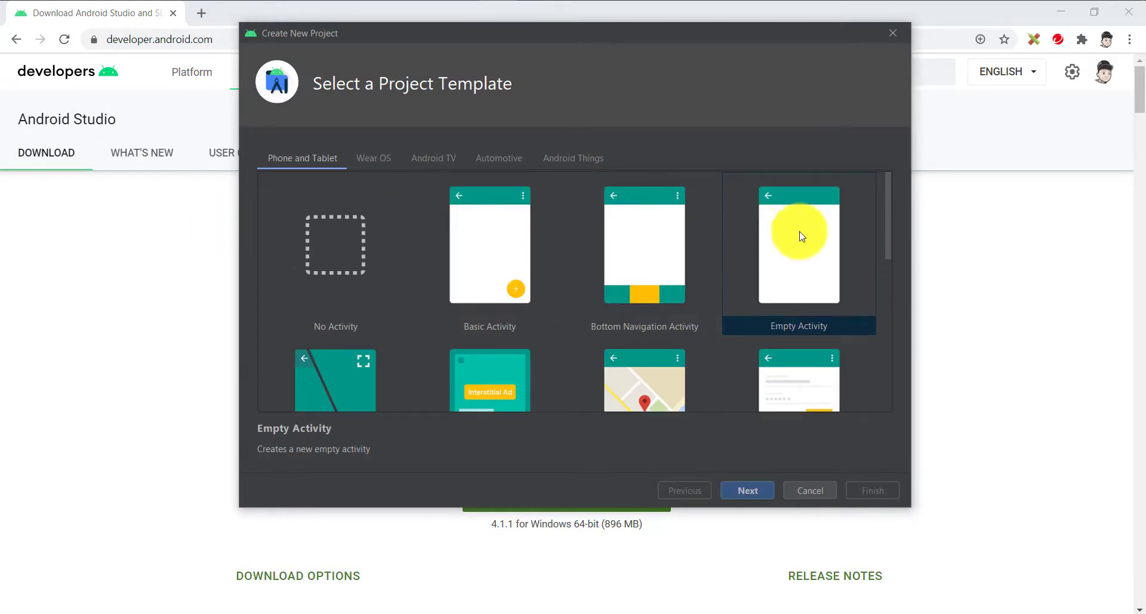
{"action": "left_click", "coordinate": [780, 258]}
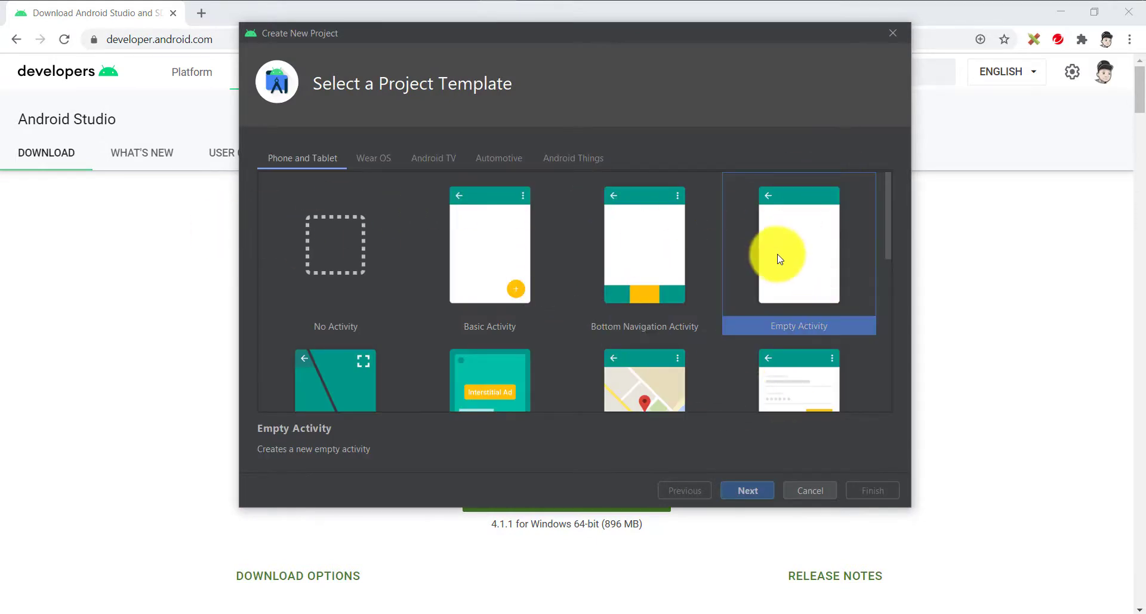
{"action": "left_click", "coordinate": [748, 490]}
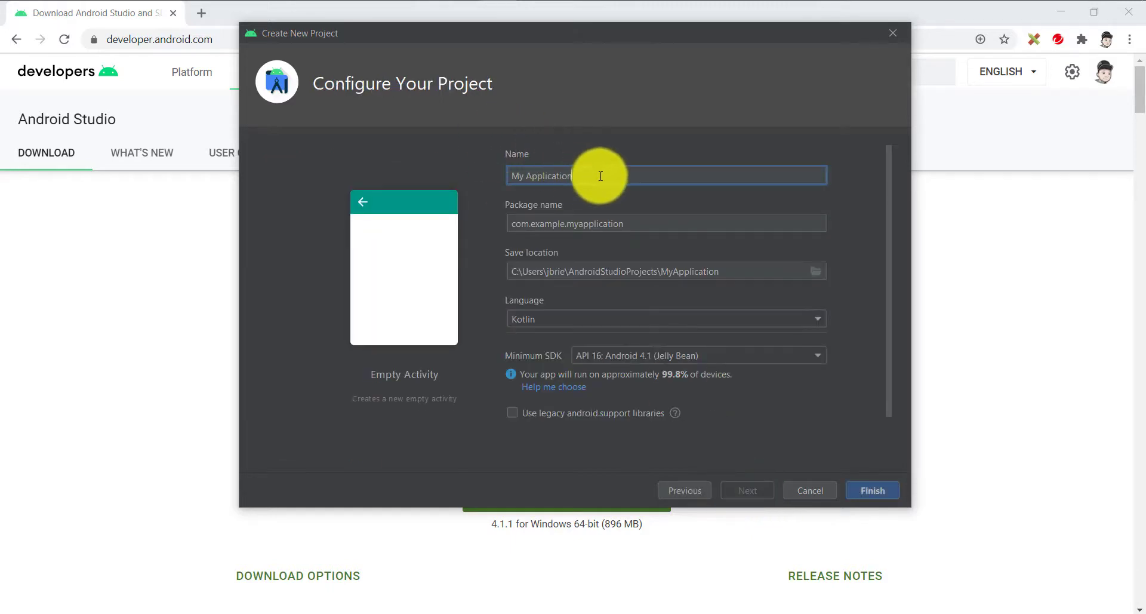
Name the project "My first app" and keep Kotlin as its language.
{"action": "key", "text": "ctrl+a"}
{"action": "type", "text": "My f"}
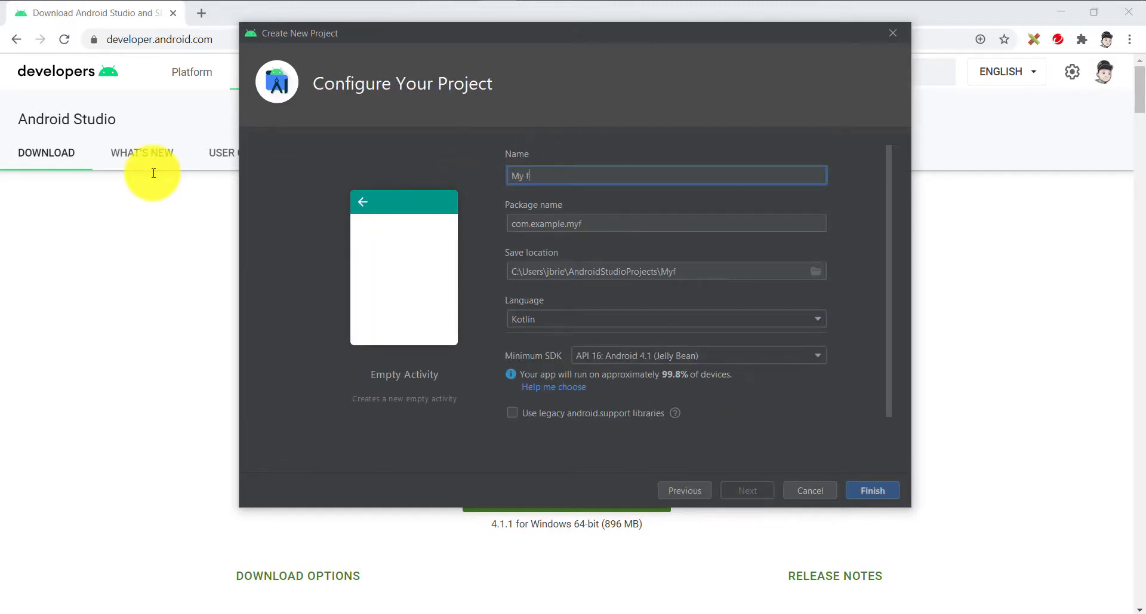
{"action": "type", "text": "irst app"}
{"action": "left_click", "coordinate": [573, 313]}
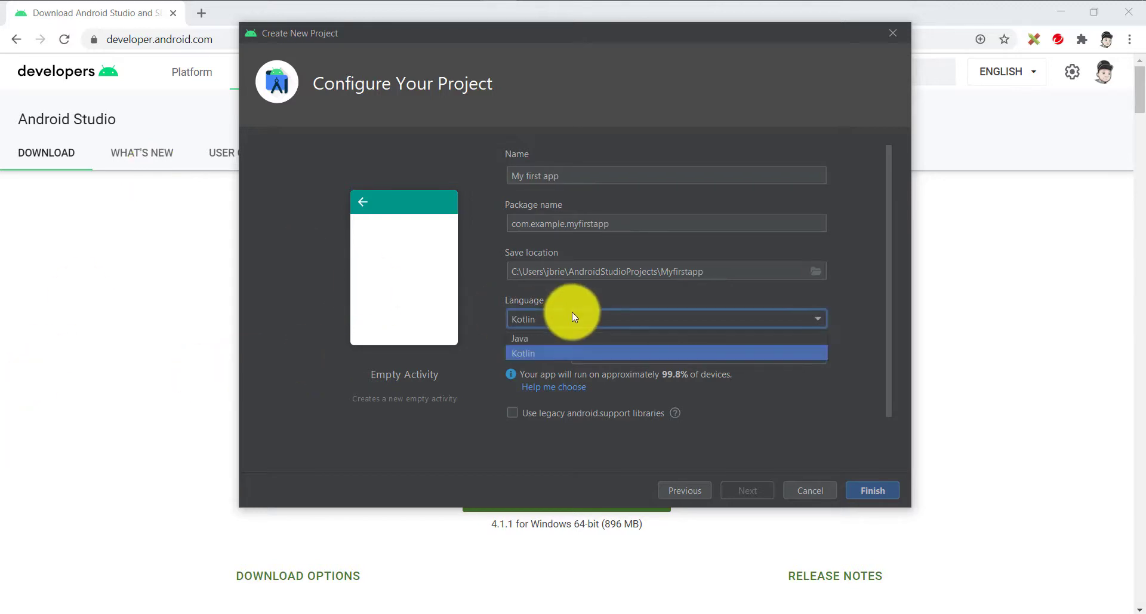
{"action": "left_click", "coordinate": [562, 354]}
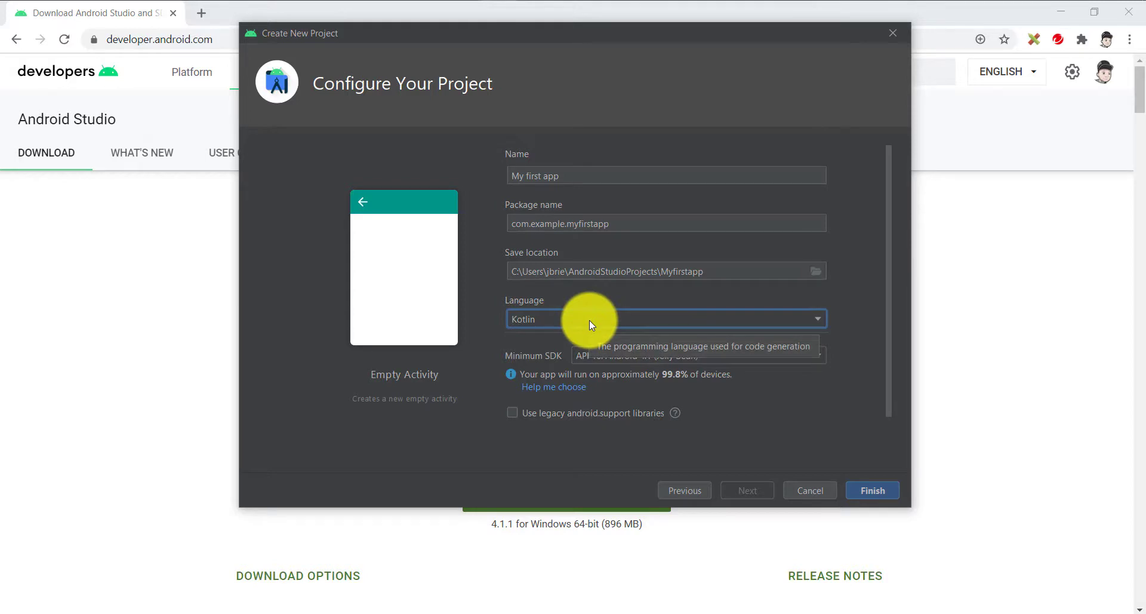
Look through the minimum SDK levels and try API 19: Android 4.4 (KitKat) and API 22: Android 5.1 (Lollipop).
{"action": "left_click", "coordinate": [803, 355]}
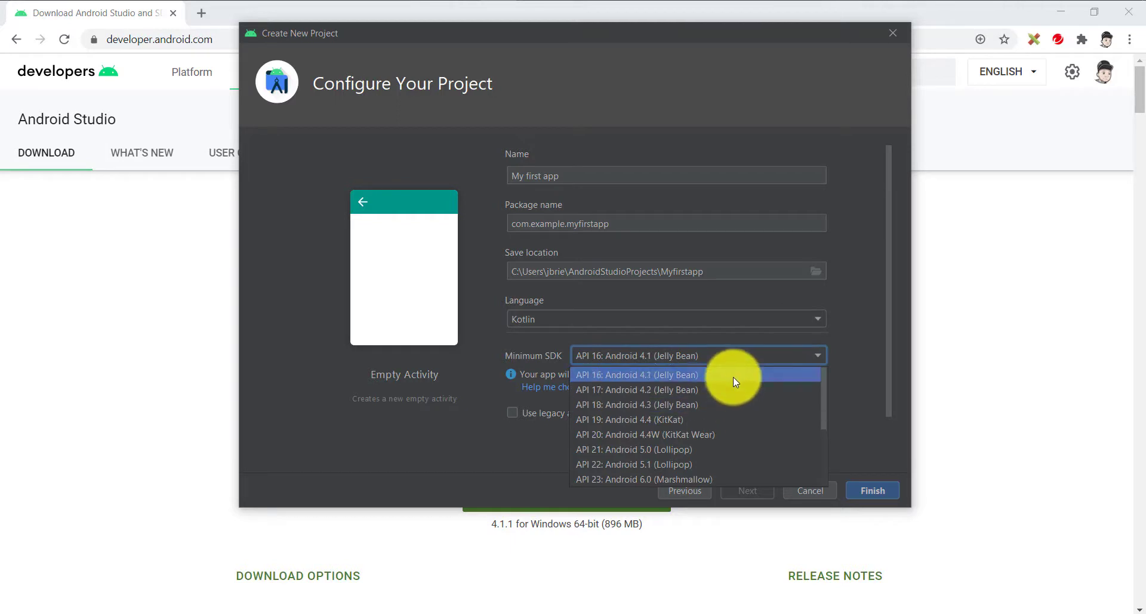
{"action": "scroll", "coordinate": [734, 427], "scroll_direction": "down", "scroll_amount": 3}
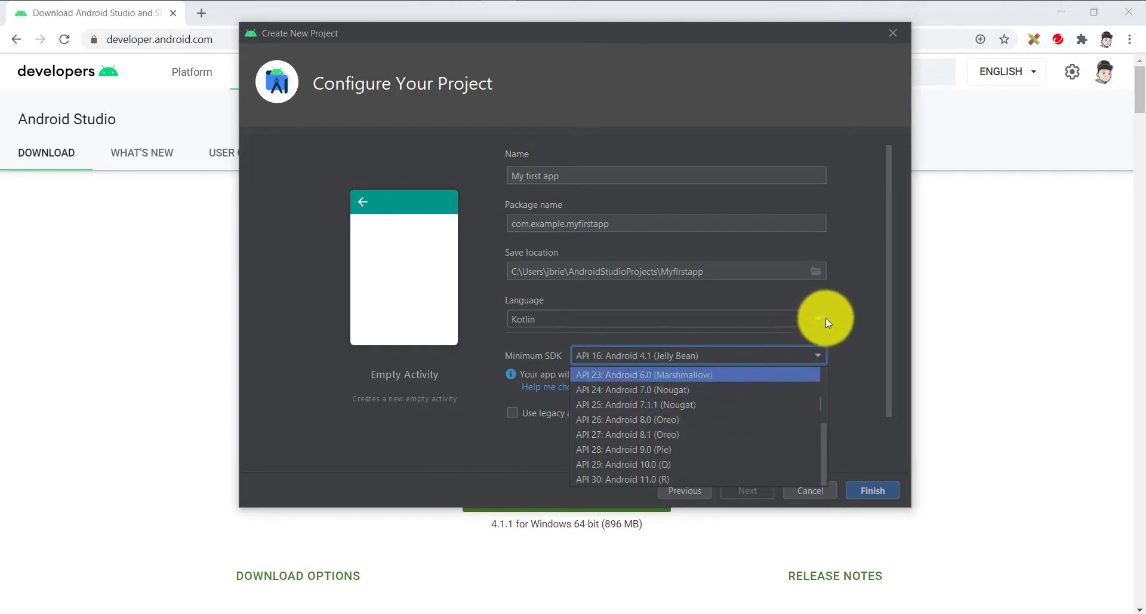
{"action": "left_click", "coordinate": [851, 337]}
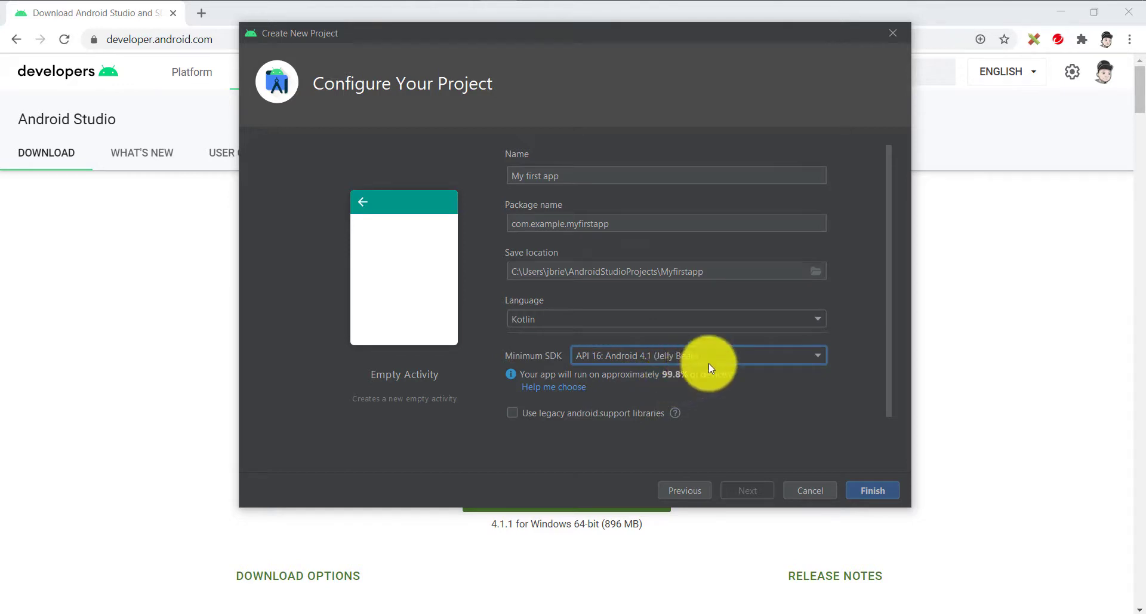
{"action": "left_click", "coordinate": [724, 357]}
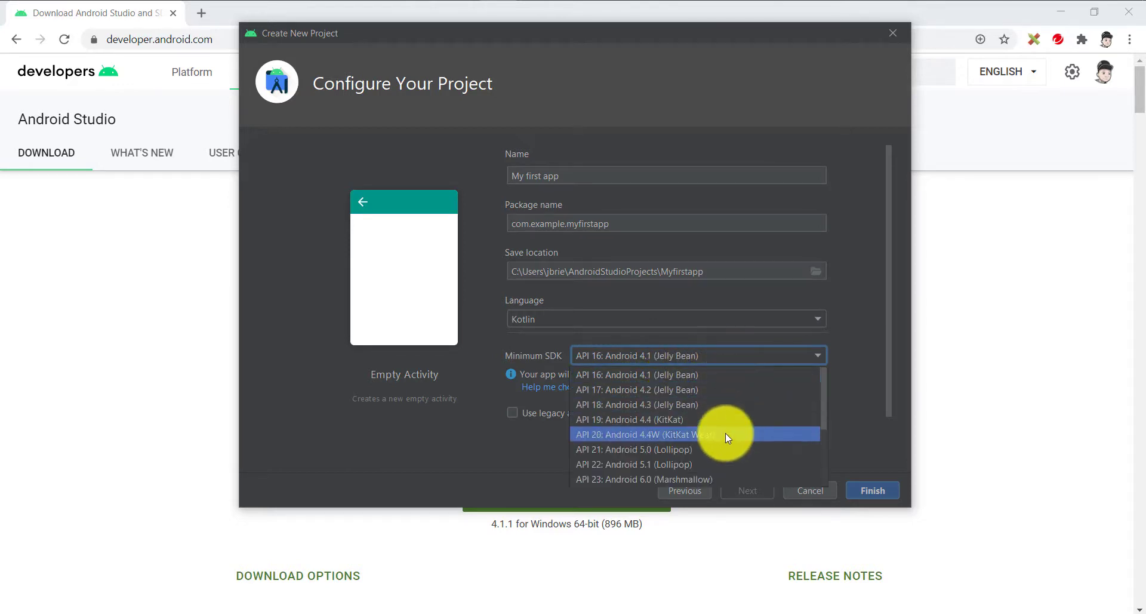
{"action": "left_click", "coordinate": [721, 419]}
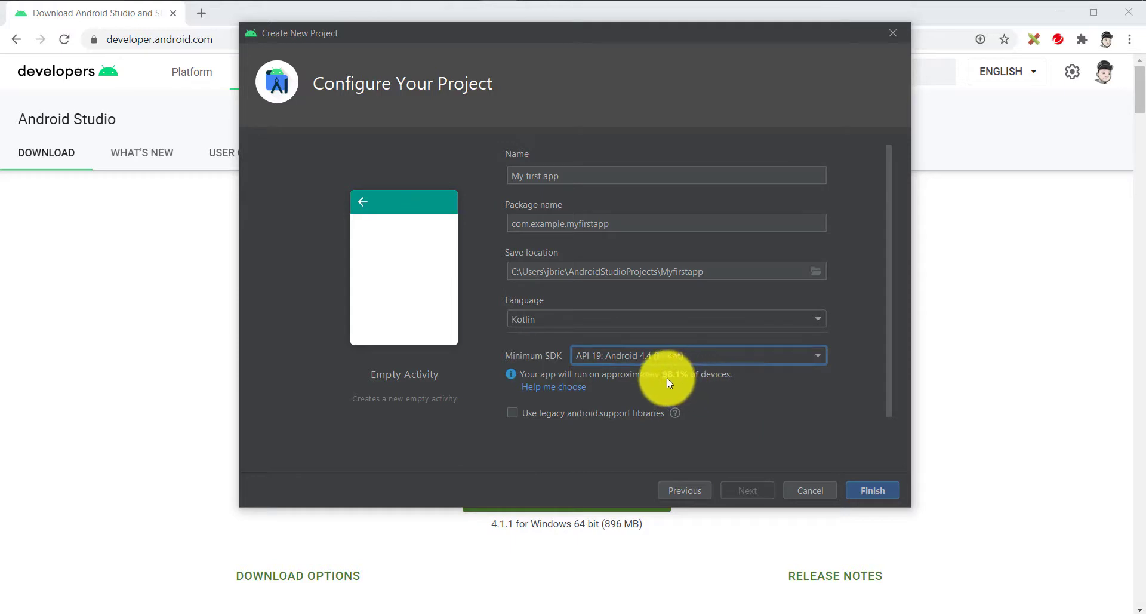
{"action": "left_click", "coordinate": [682, 355]}
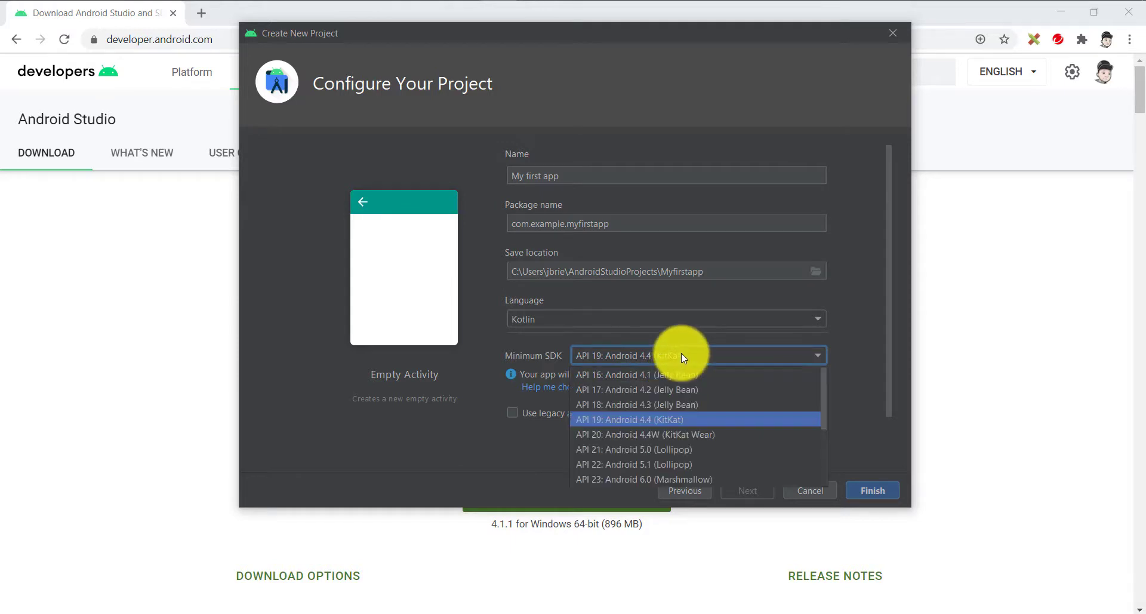
{"action": "left_click", "coordinate": [690, 466]}
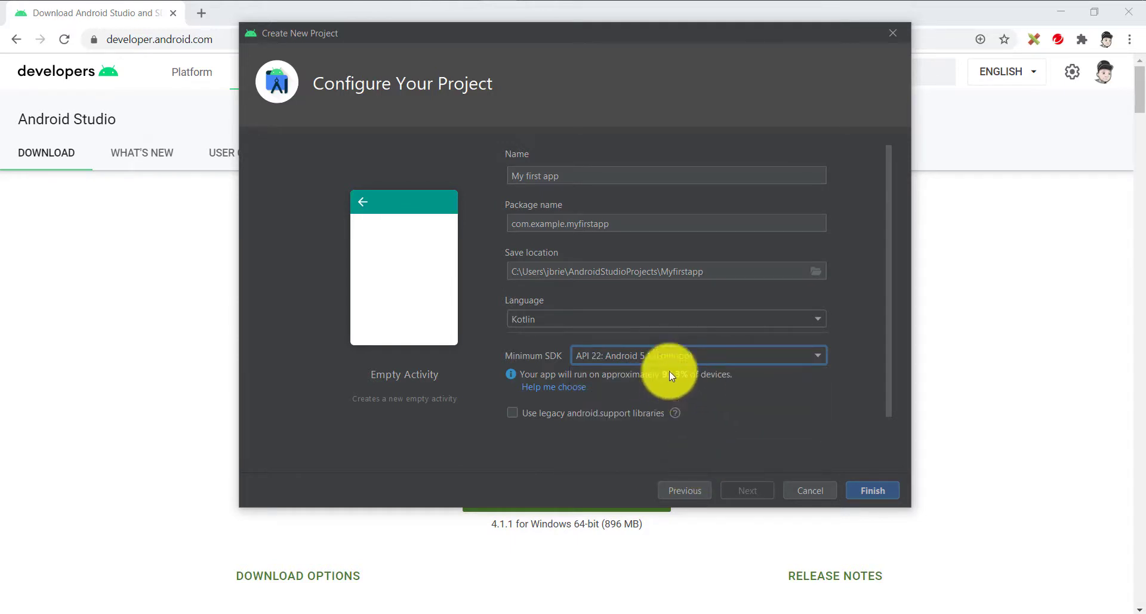
Set the minimum SDK to API 18: Android 4.3 (Jelly Bean) and create the project, opening it in a maximized window.
{"action": "left_click", "coordinate": [678, 355]}
{"action": "left_click", "coordinate": [697, 404]}
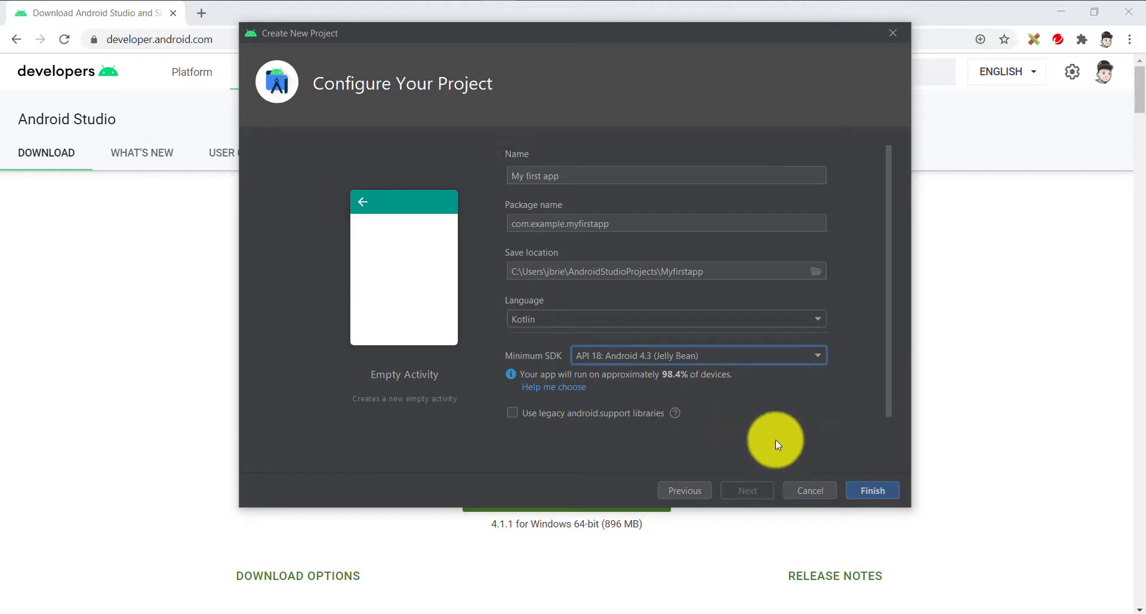
{"action": "left_click", "coordinate": [871, 490]}
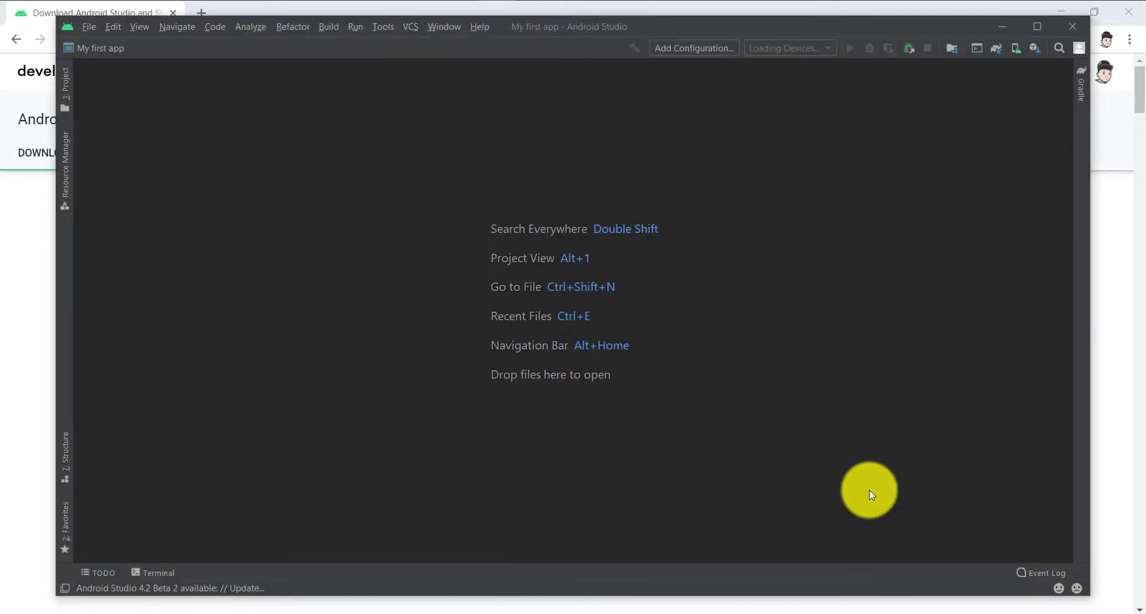
{"action": "left_click", "coordinate": [1037, 27]}
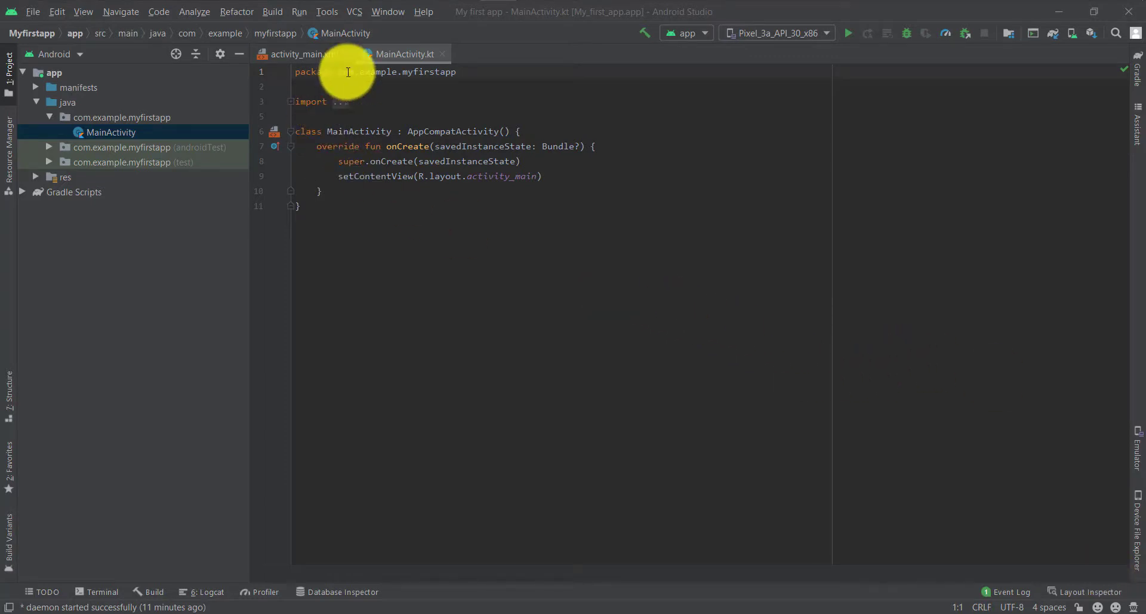
Examine MainActivity.kt and activity_main.xml, viewing the layout's XML code side by side with its design preview.
{"action": "left_click", "coordinate": [398, 56]}
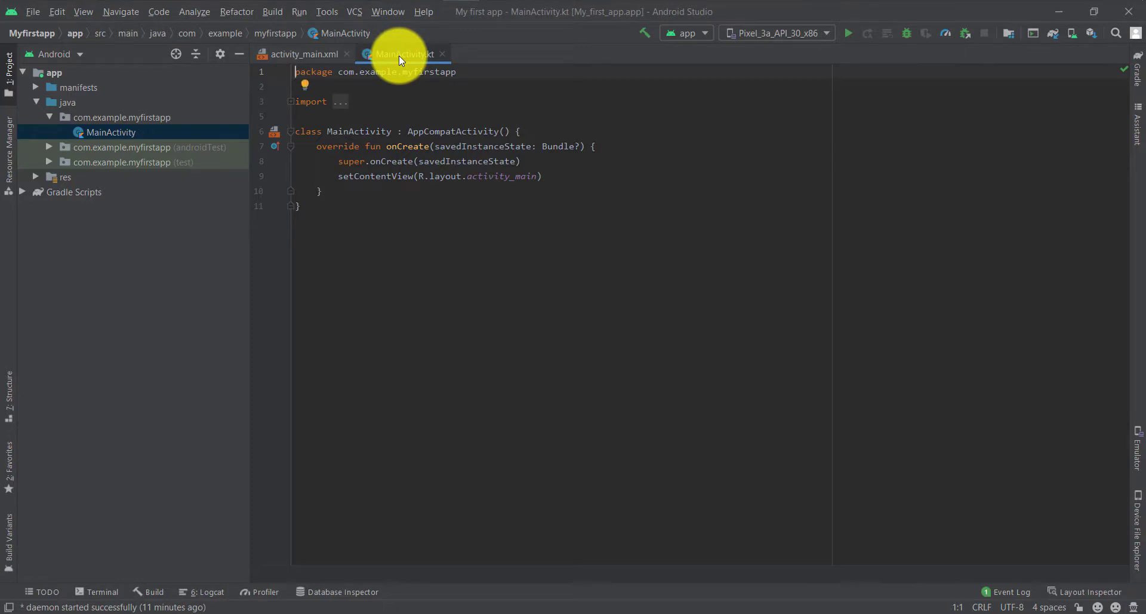
{"action": "left_click", "coordinate": [297, 56]}
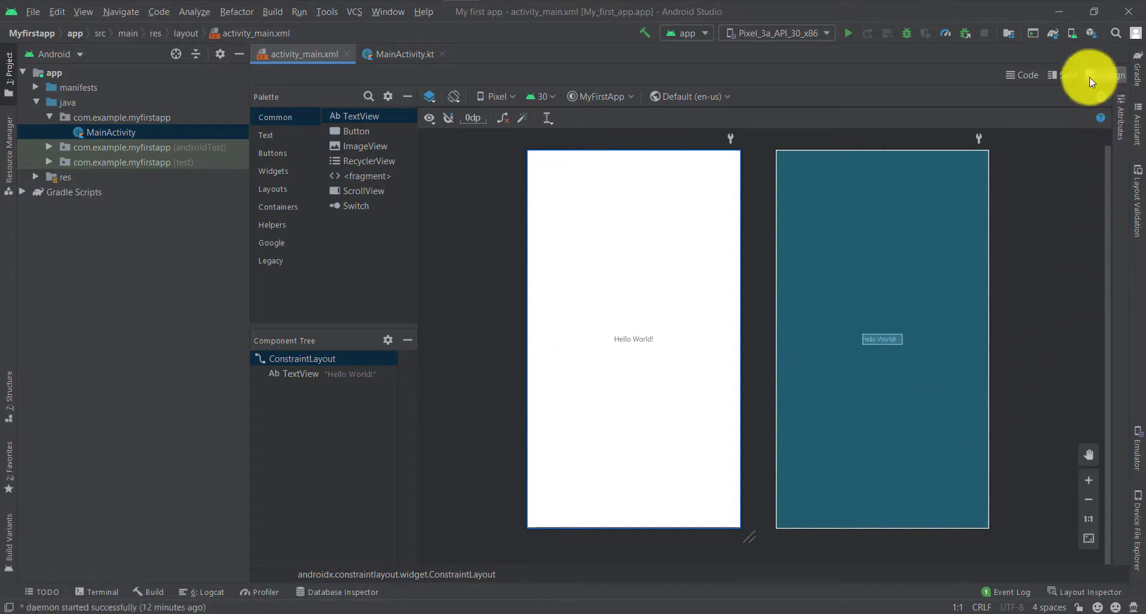
{"action": "left_click", "coordinate": [1057, 75]}
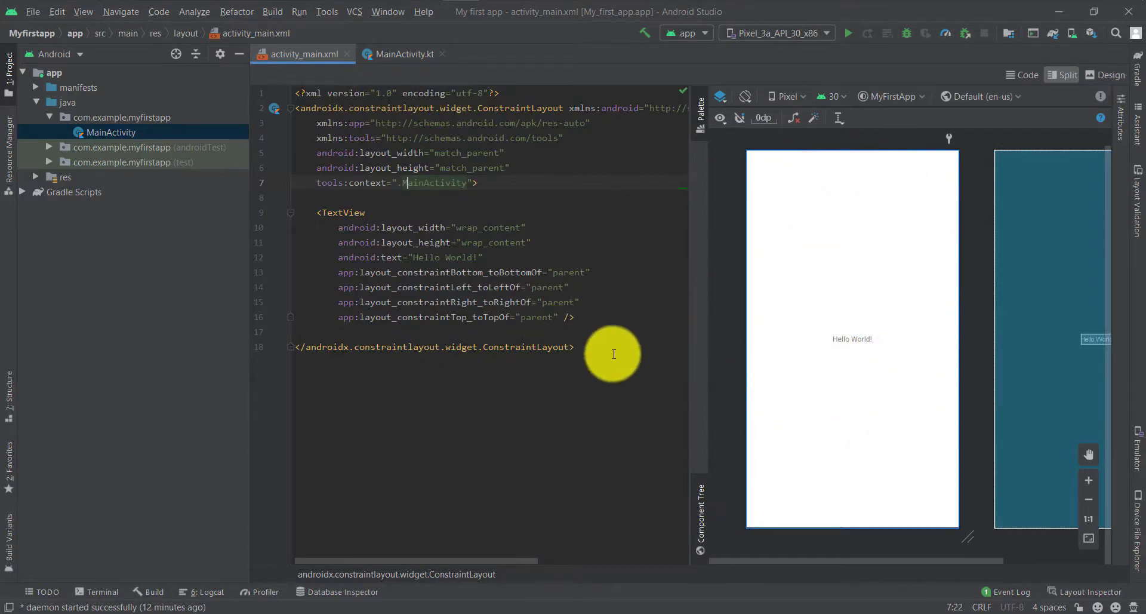
{"action": "left_click_drag", "start_coordinate": [614, 354], "coordinate": [179, 56]}
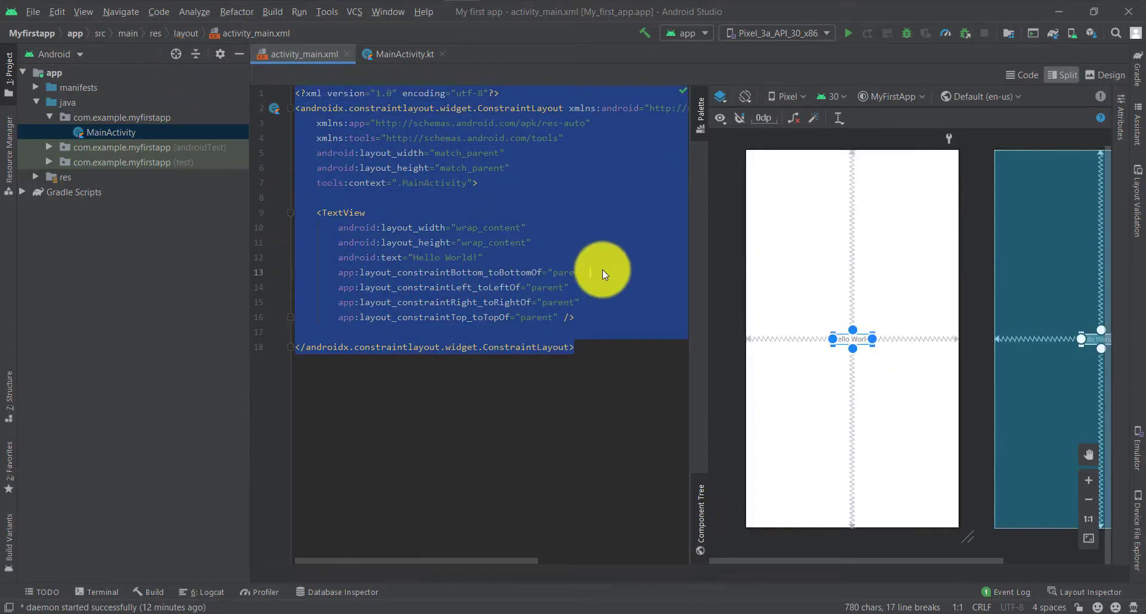
{"action": "left_click", "coordinate": [602, 270]}
{"action": "left_click", "coordinate": [593, 314]}
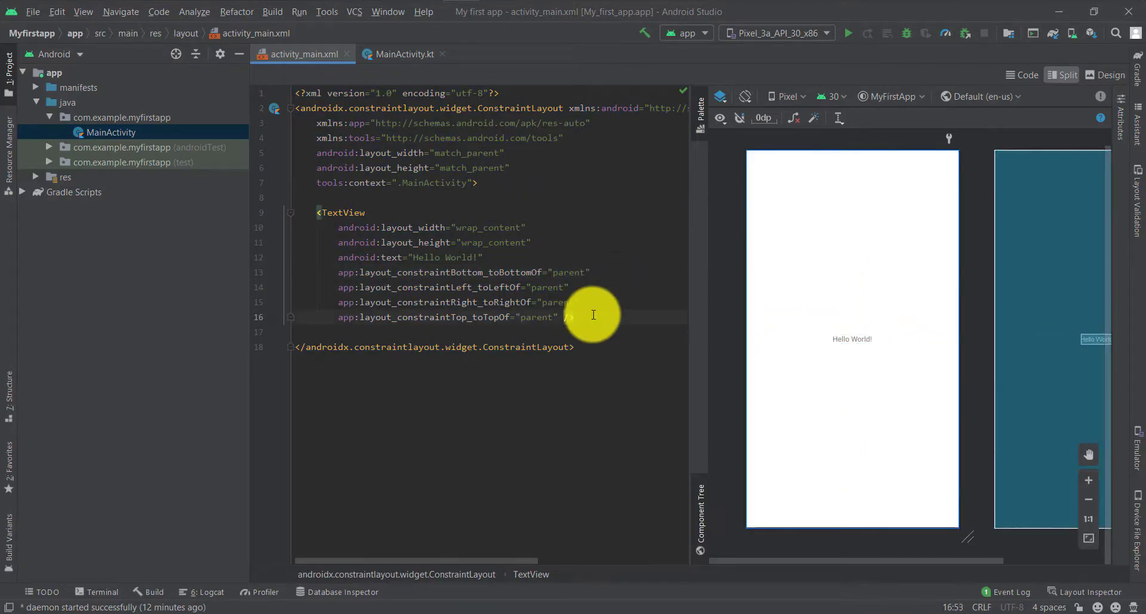